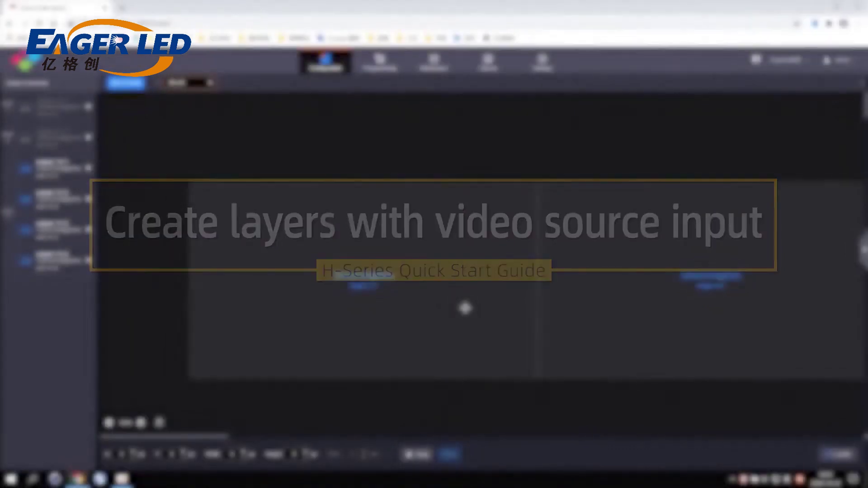
- Open the Programming layer-editing workspace for the 8Kx2K wall
{"action": "left_click", "coordinate": [379, 68]}
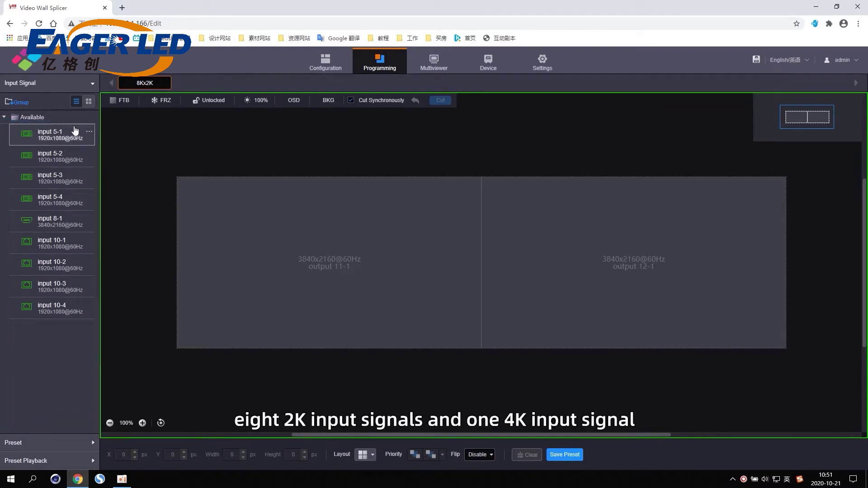
- Preview the inputs as live video thumbnails, then return to the named list view
{"action": "left_click", "coordinate": [89, 101]}
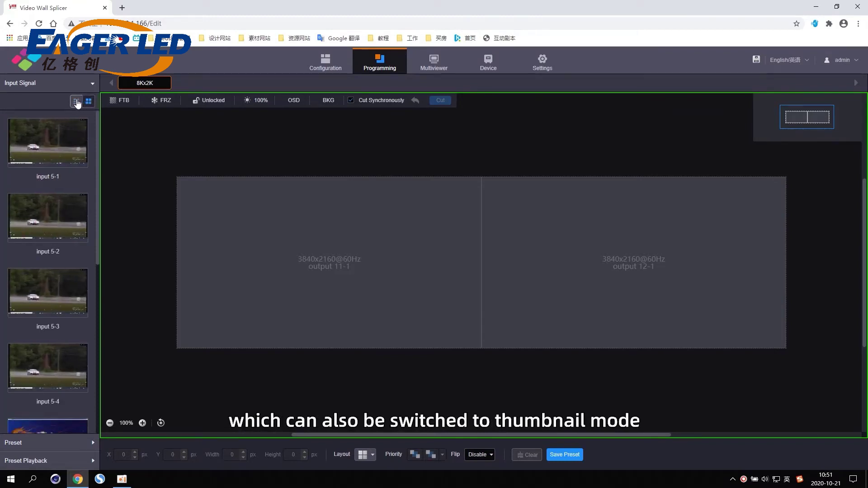
{"action": "left_click", "coordinate": [76, 101]}
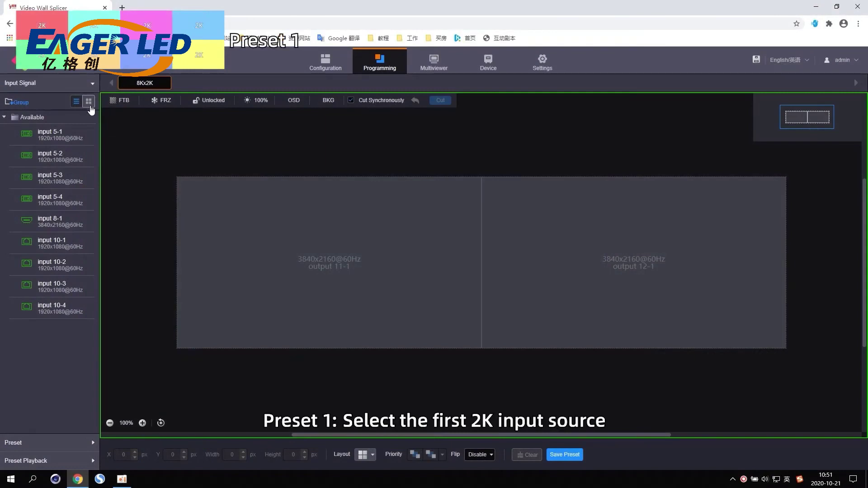
- Add input 5-1 at 0,0 sized 1920×1080, and drop input 5-2 onto the wall
{"action": "left_click_drag", "start_coordinate": [53, 138], "coordinate": [239, 198]}
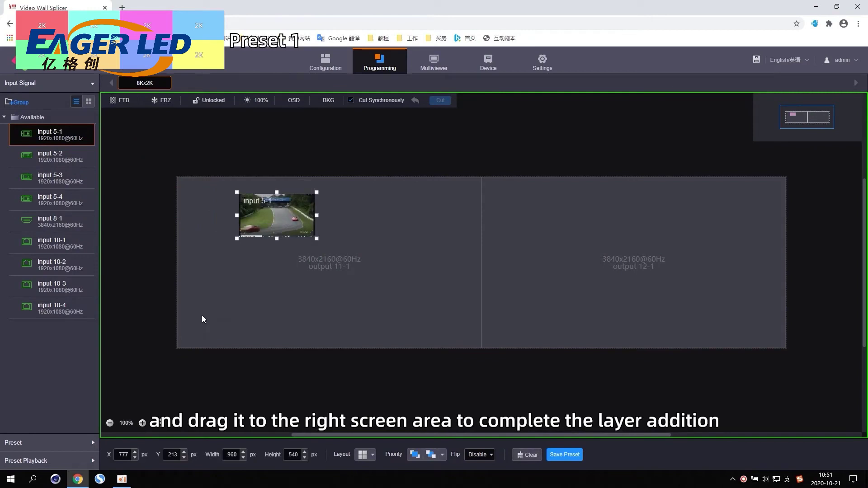
{"action": "double_click", "coordinate": [124, 455]}
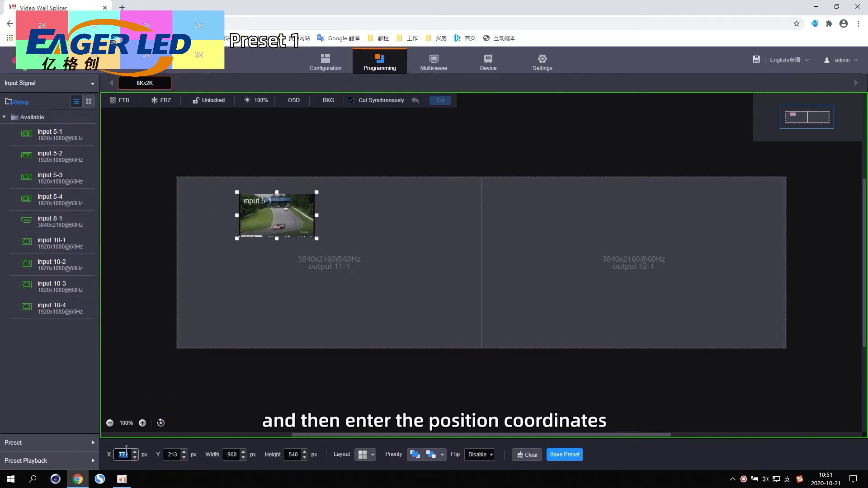
{"action": "type", "text": "00"}
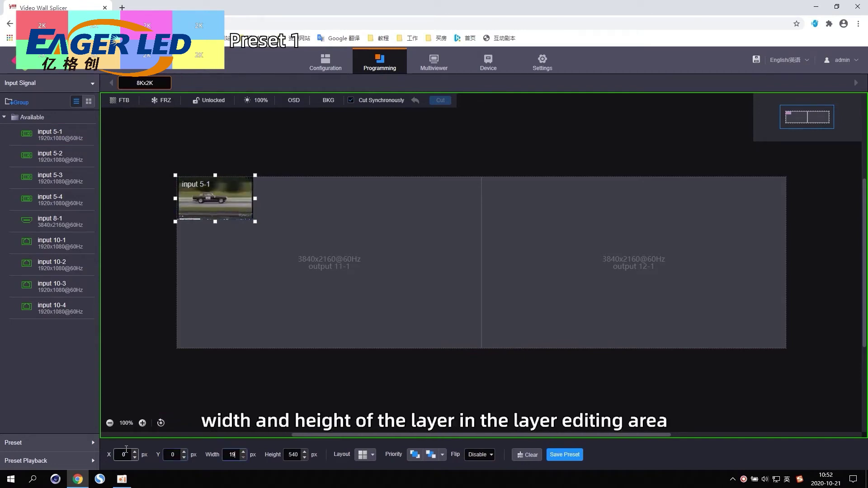
{"action": "type", "text": "1920"}
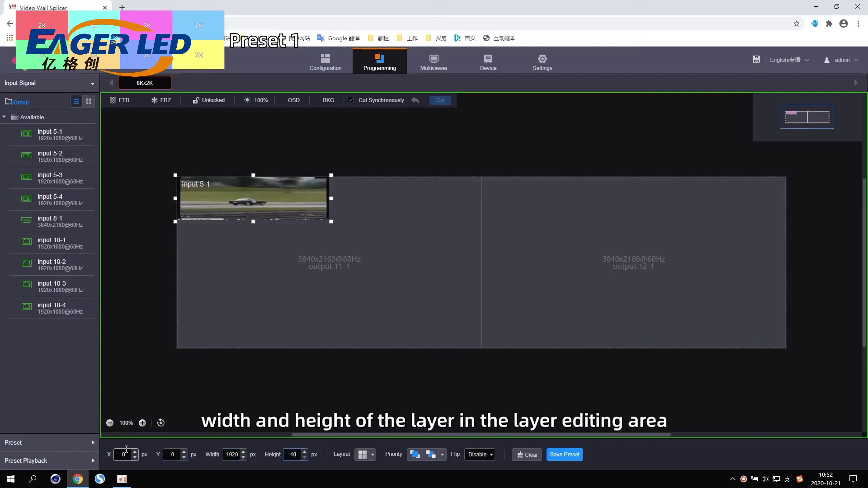
{"action": "type", "text": "1080"}
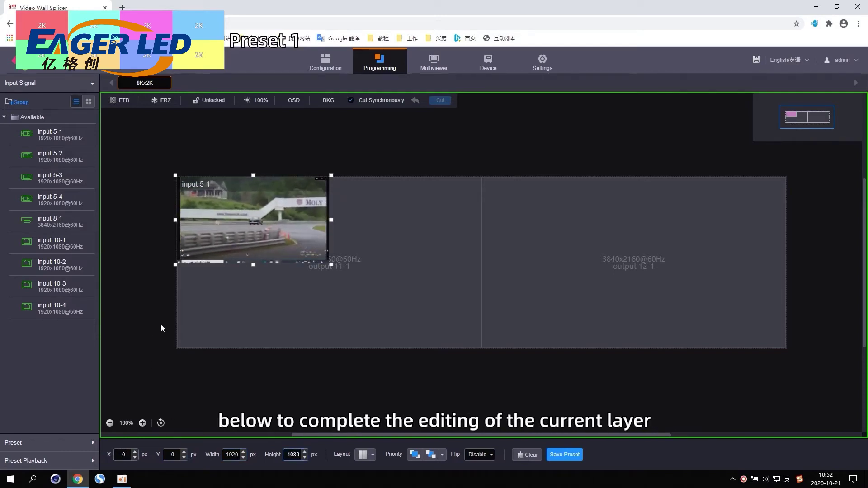
{"action": "mouse_move", "coordinate": [50, 156]}
{"action": "left_mouse_down"}
{"action": "mouse_move", "coordinate": [246, 196]}
{"action": "mouse_move", "coordinate": [390, 204]}
{"action": "left_mouse_up"}
- Position the input 5-2 layer at 1920,0 sized 1920×1080
{"action": "double_click", "coordinate": [119, 454]}
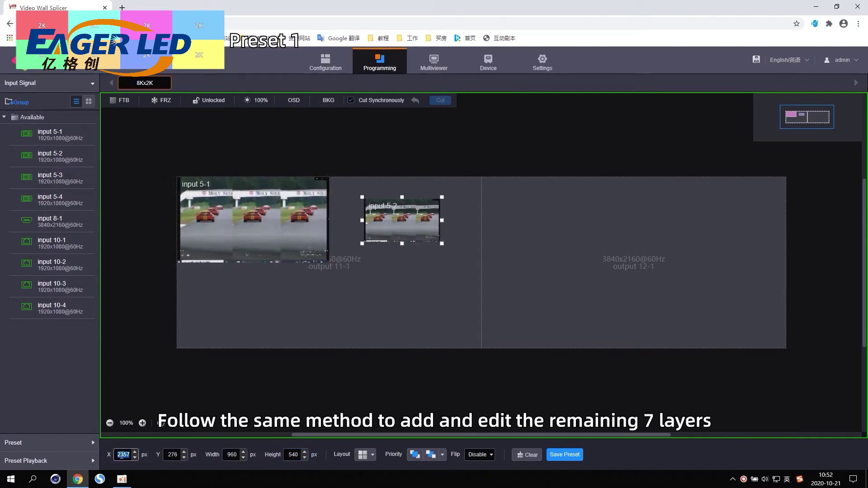
{"action": "type", "text": "1920"}
{"action": "key", "text": "Tab"}
{"action": "type", "text": "0"}
- Add input 5-3 at 3840,0 sized 1920×1080
{"action": "key", "text": "Tab"}
{"action": "type", "text": "19201080"}
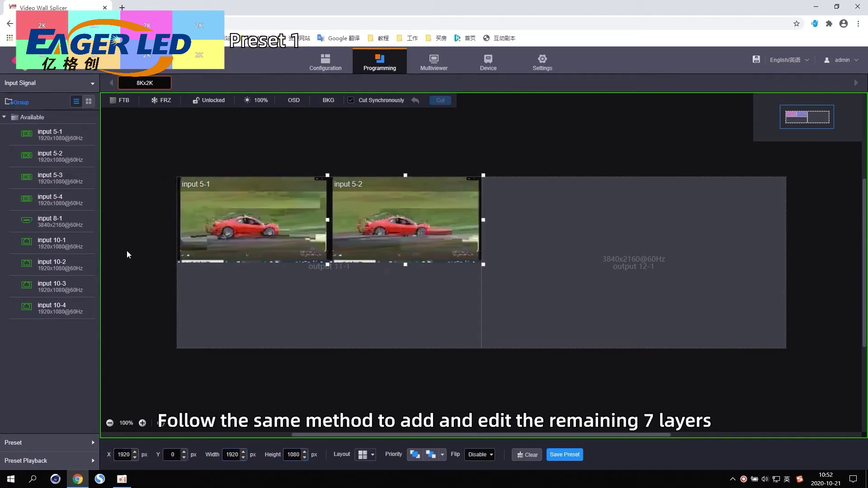
{"action": "left_click_drag", "start_coordinate": [50, 178], "coordinate": [556, 213]}
{"action": "type", "text": "3840"}
{"action": "key", "text": "Tab"}
{"action": "type", "text": "10"}
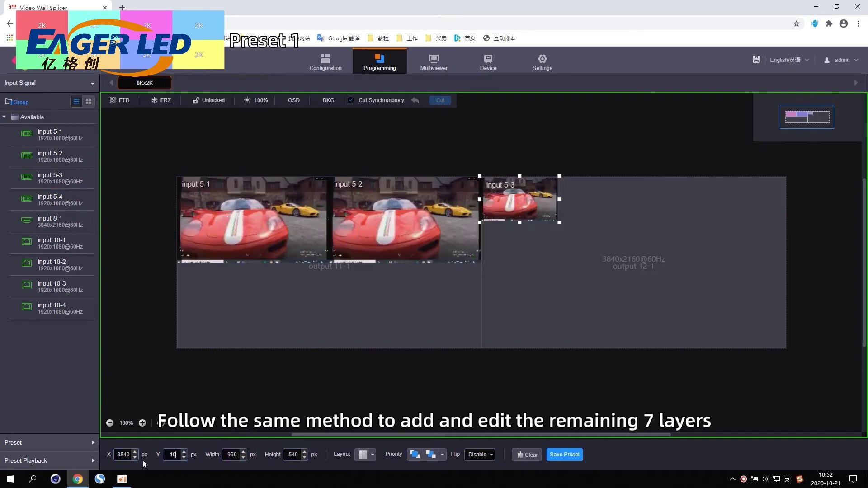
- Add input 5-4 at 5760,0 to complete the top row
{"action": "key", "text": "Tab"}
{"action": "type", "text": "19201080"}
{"action": "left_click_drag", "start_coordinate": [50, 199], "coordinate": [718, 239]}
{"action": "double_click", "coordinate": [123, 454]}
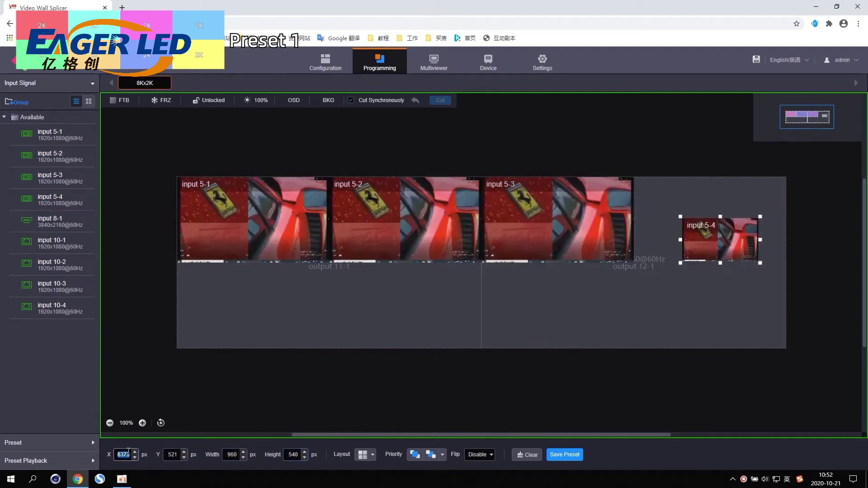
{"action": "type", "text": "5760"}
{"action": "key", "text": "Tab"}
{"action": "type", "text": "0"}
- Start the bottom row with inputs 5-1 at 0,1080 and 5-2 at 1920,1080
{"action": "left_click_drag", "start_coordinate": [50, 134], "coordinate": [253, 311]}
{"action": "double_click", "coordinate": [123, 454]}
{"action": "type", "text": "0"}
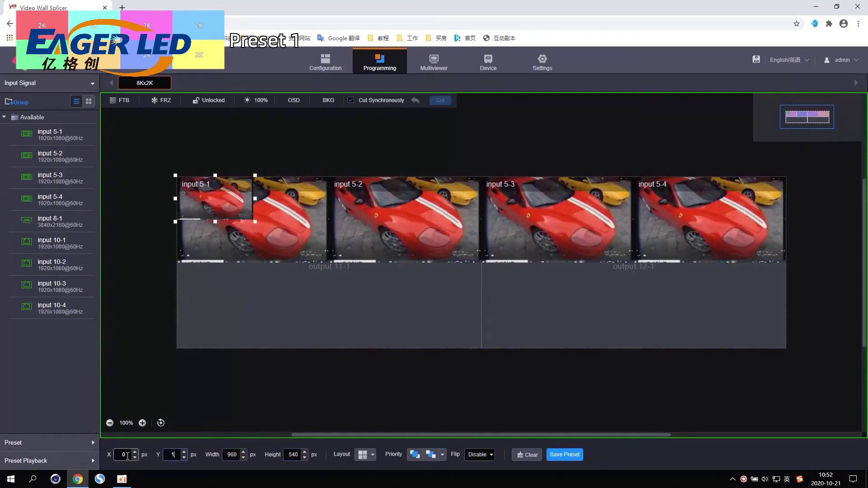
{"action": "type", "text": "08019201080"}
{"action": "left_click_drag", "start_coordinate": [49, 156], "coordinate": [350, 294]}
{"action": "double_click", "coordinate": [123, 454]}
{"action": "type", "text": "1"}
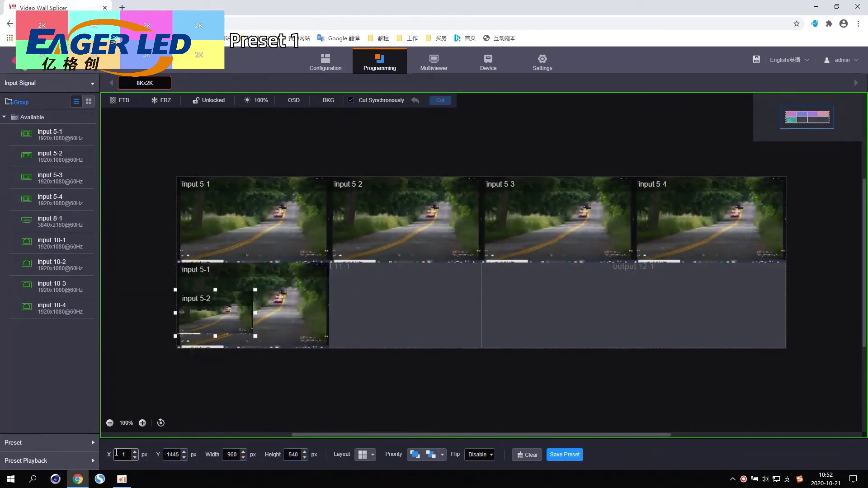
{"action": "type", "text": "920108019201080"}
- Finish the bottom row with inputs 5-3 at 3840,1080 and 5-4 at 5760,1080
{"action": "left_click_drag", "start_coordinate": [50, 177], "coordinate": [592, 314]}
{"action": "double_click", "coordinate": [123, 454]}
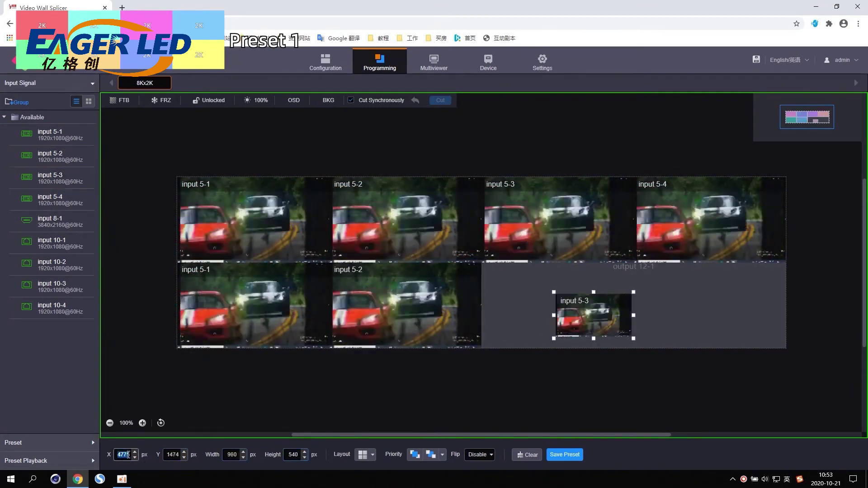
{"action": "type", "text": "3840108019201080"}
{"action": "left_click_drag", "start_coordinate": [49, 199], "coordinate": [683, 305]}
{"action": "double_click", "coordinate": [123, 455]}
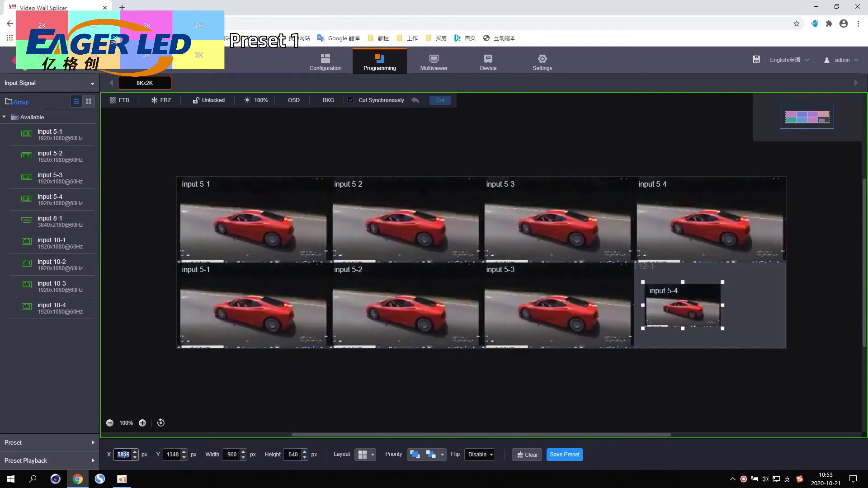
{"action": "type", "text": "5760108019201080"}
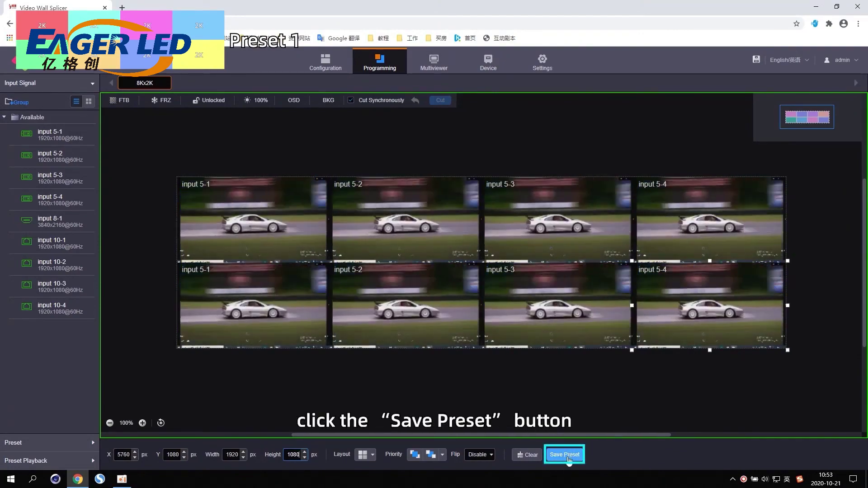
- Save the 2×4 tiled layout as Preset 1, then clear all eight layers
{"action": "left_click", "coordinate": [565, 455]}
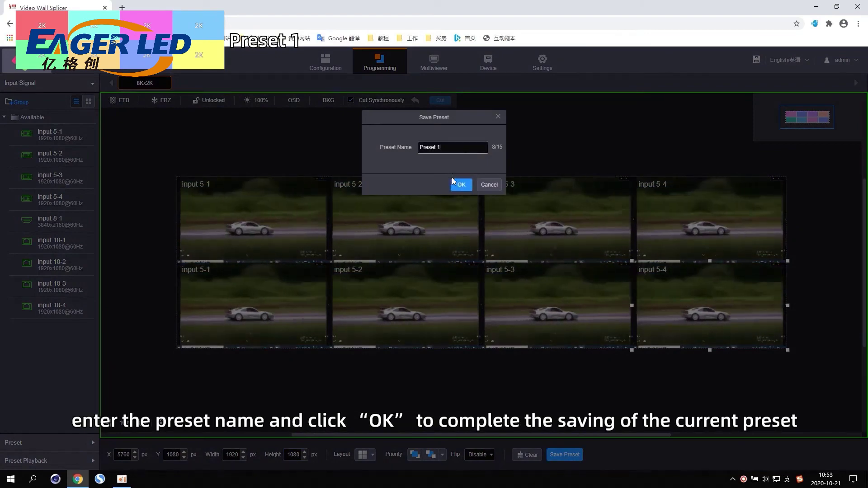
{"action": "left_click", "coordinate": [460, 186]}
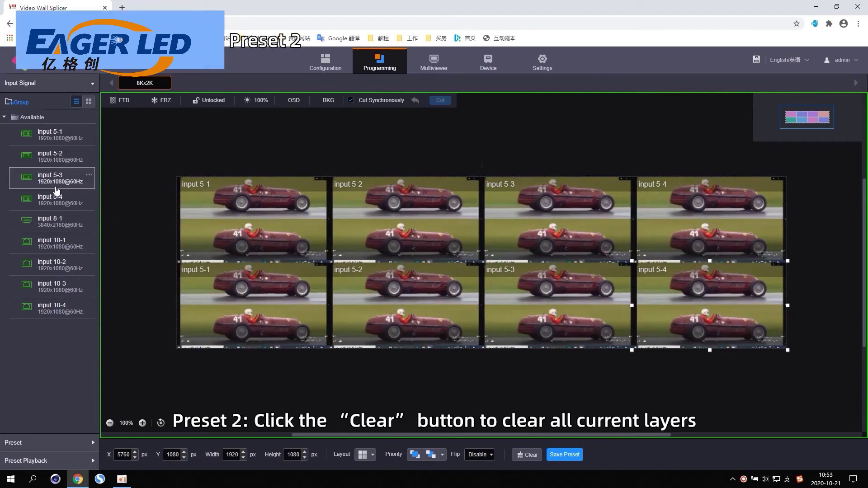
{"action": "left_click", "coordinate": [527, 455]}
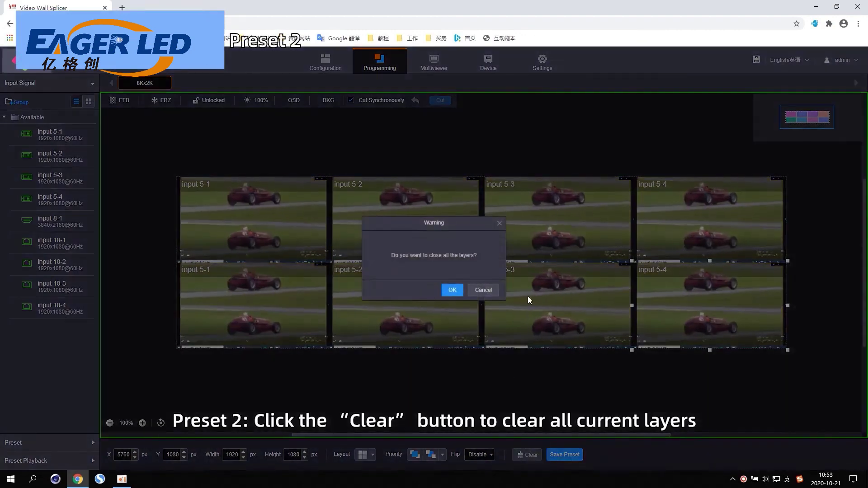
{"action": "left_click", "coordinate": [453, 290]}
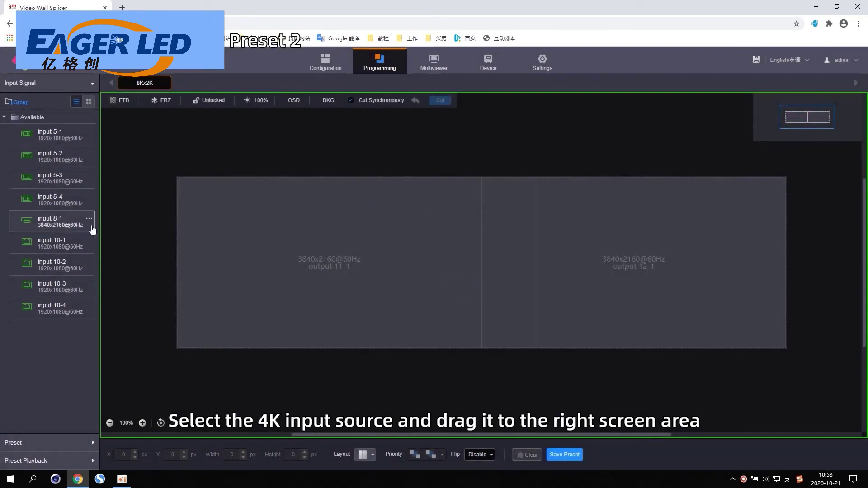
- Place input 8-1 maximized to fill the whole wall and save it as Preset 2
{"action": "left_click_drag", "start_coordinate": [63, 231], "coordinate": [365, 251]}
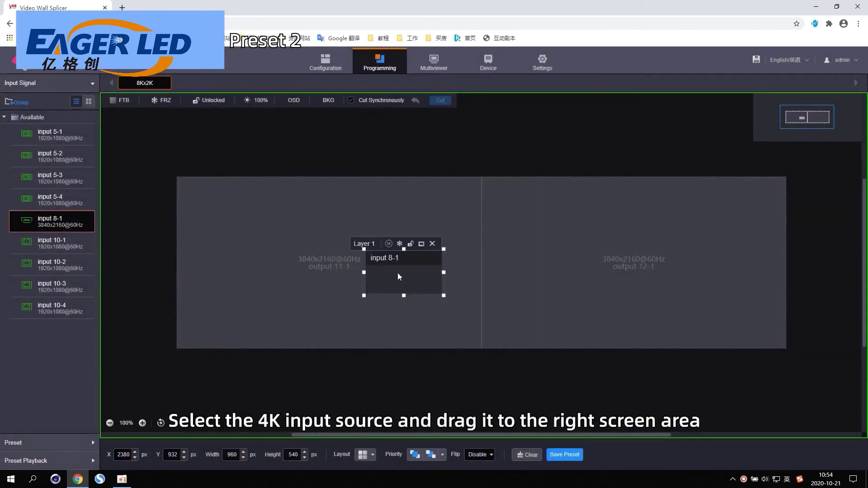
{"action": "left_click", "coordinate": [421, 244]}
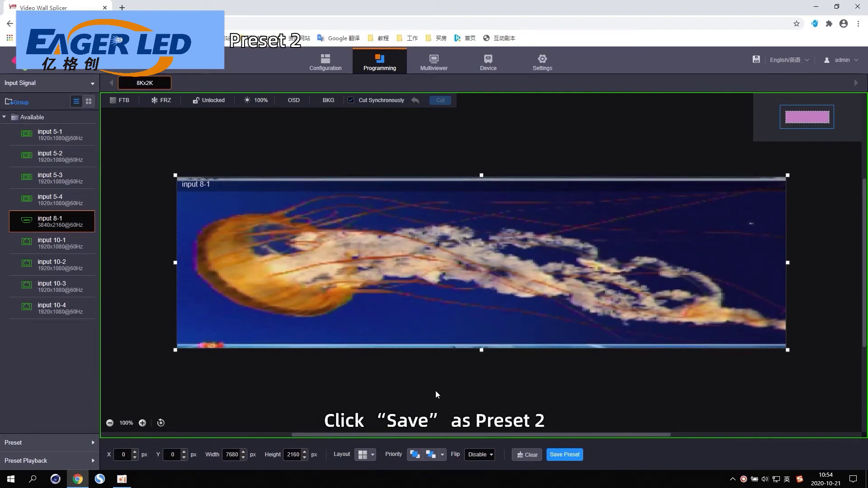
{"action": "left_click", "coordinate": [557, 455]}
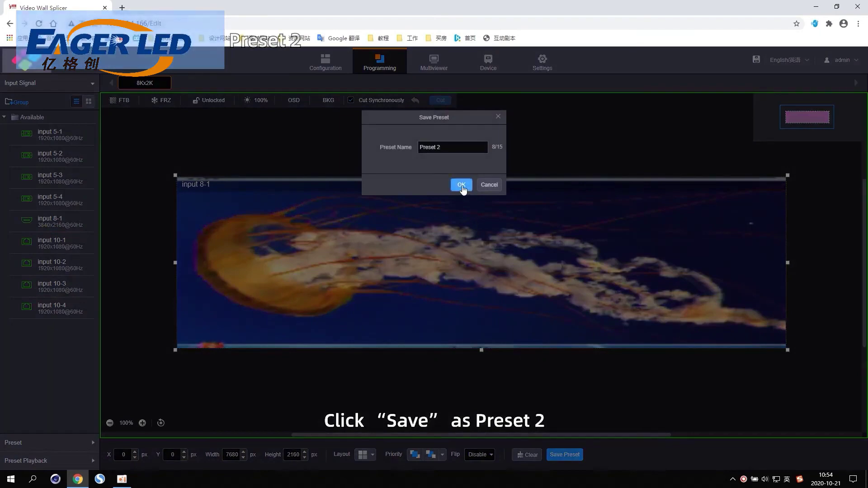
{"action": "left_click", "coordinate": [462, 185]}
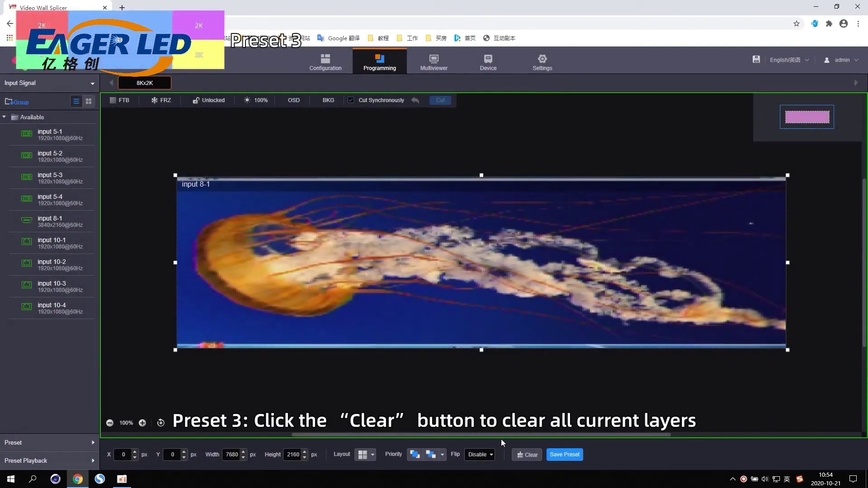
- Clear the wall and re-add input 8-1 at X 1920, Y 0, sized 3840×2160
{"action": "left_click", "coordinate": [530, 456]}
{"action": "left_click", "coordinate": [452, 290]}
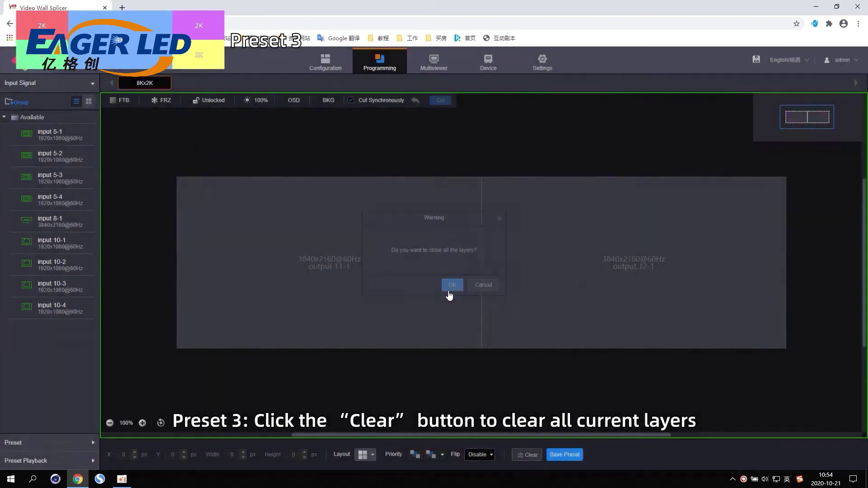
{"action": "left_click_drag", "start_coordinate": [59, 222], "coordinate": [425, 224]}
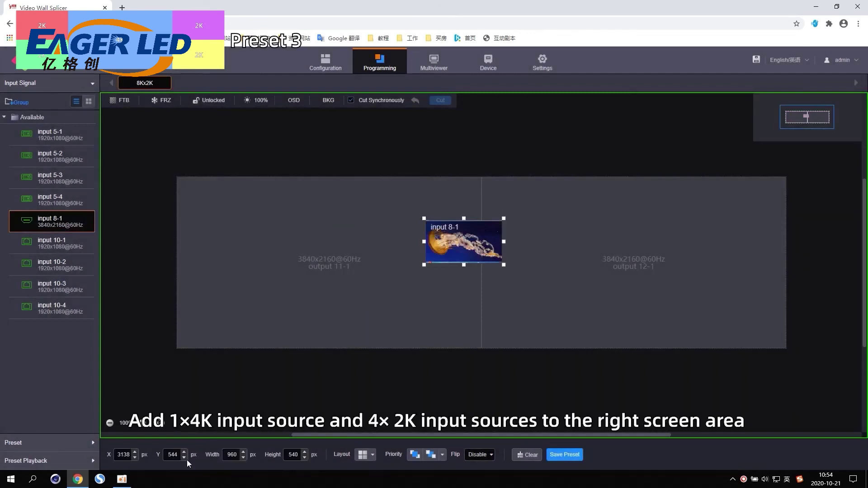
{"action": "double_click", "coordinate": [123, 454]}
{"action": "type", "text": "1920"}
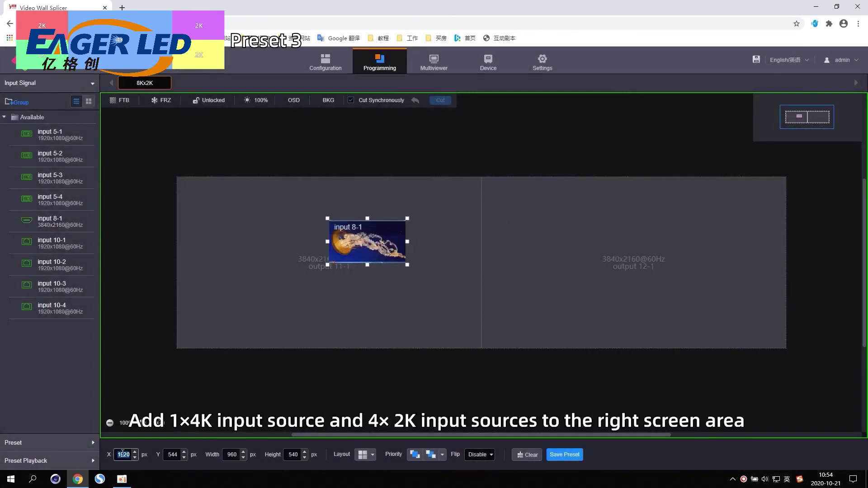
{"action": "type", "text": "0"}
{"action": "key", "text": "Tab"}
{"action": "type", "text": "38"}
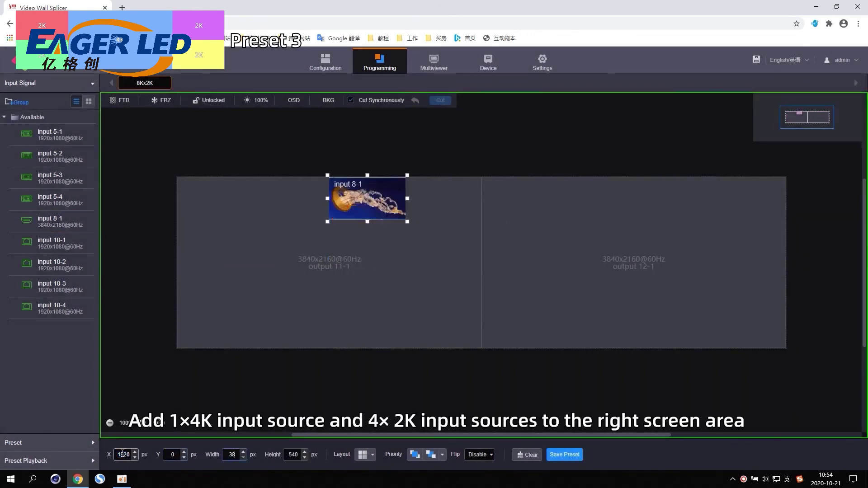
{"action": "type", "text": "40"}
{"action": "key", "text": "Tab"}
- Finish the 4K layer's 2160 height, then place input 5-1 top-left and 5-2 at 0,1080
{"action": "type", "text": "2160"}
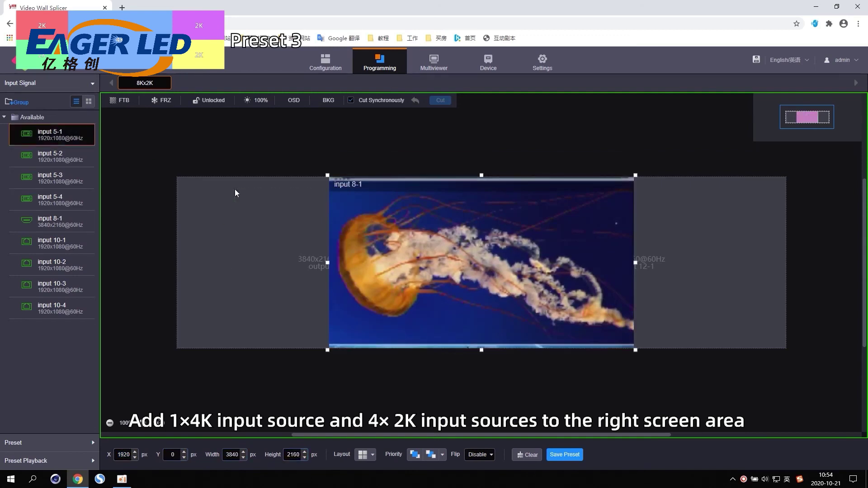
{"action": "left_click_drag", "start_coordinate": [235, 193], "coordinate": [235, 192]}
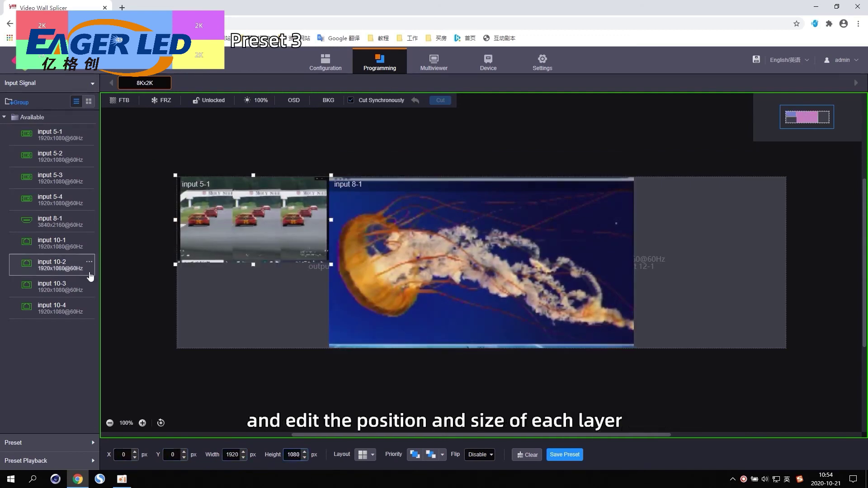
{"action": "left_click_drag", "start_coordinate": [50, 156], "coordinate": [242, 319]}
{"action": "left_click", "coordinate": [119, 453]}
{"action": "type", "text": "0"}
{"action": "key", "text": "Tab"}
{"action": "type", "text": "10801920"}
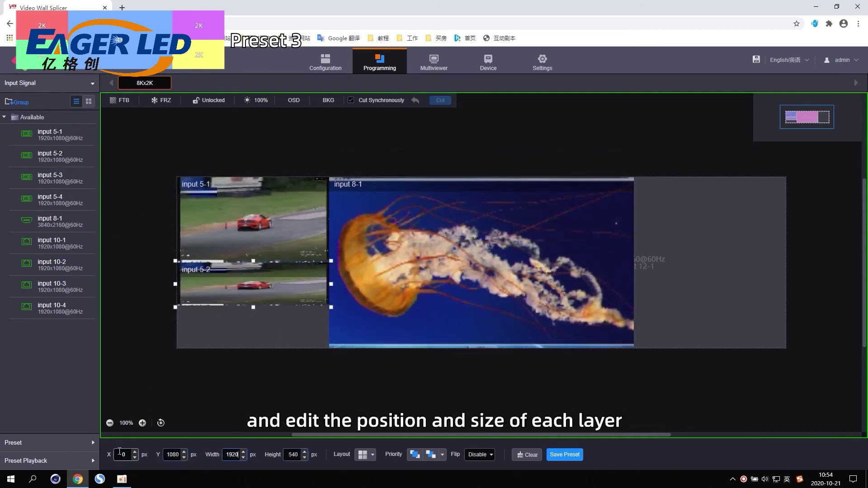
{"action": "key", "text": "Tab"}
- Add input 5-3 at 5760,0 sized 1920×1080
{"action": "left_click_drag", "start_coordinate": [50, 177], "coordinate": [697, 212]}
{"action": "left_click", "coordinate": [120, 453]}
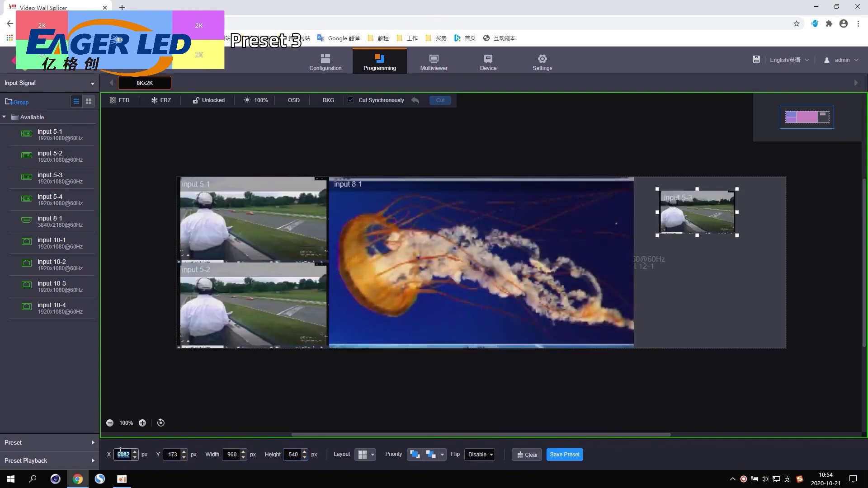
{"action": "type", "text": "5760"}
{"action": "key", "text": "Tab"}
{"action": "type", "text": "0"}
{"action": "key", "text": "Tab"}
{"action": "type", "text": "1920108"}
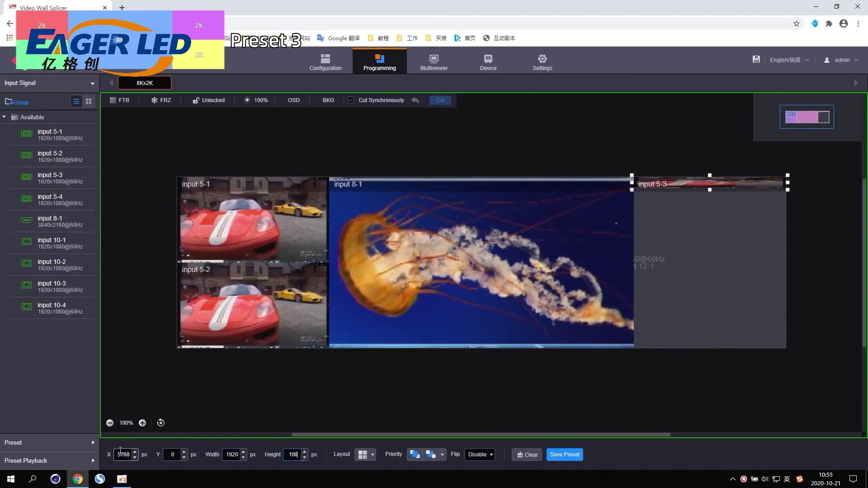
{"action": "type", "text": "0"}
- Add input 5-4 at 5760,1080 and begin saving the layout as Preset 3
{"action": "left_click_drag", "start_coordinate": [50, 199], "coordinate": [723, 324]}
{"action": "left_click", "coordinate": [124, 454]}
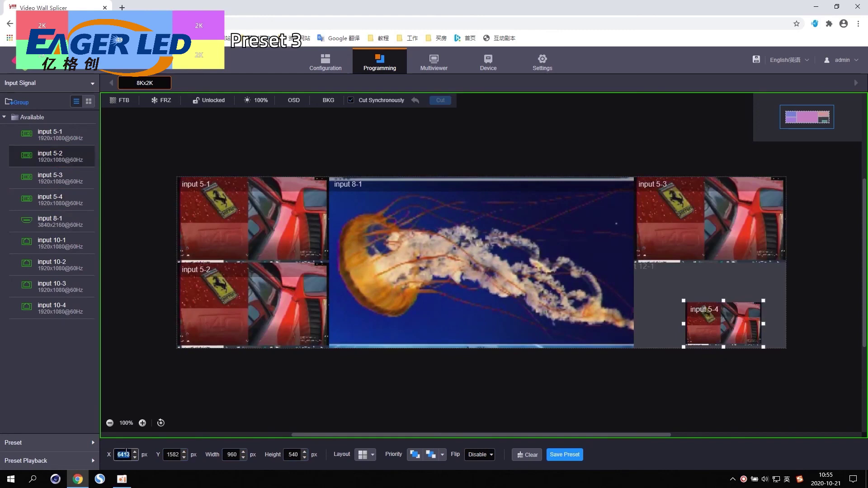
{"action": "type", "text": "5760"}
{"action": "key", "text": "Tab"}
{"action": "type", "text": "1080"}
{"action": "key", "text": "Tab"}
{"action": "type", "text": "19201080"}
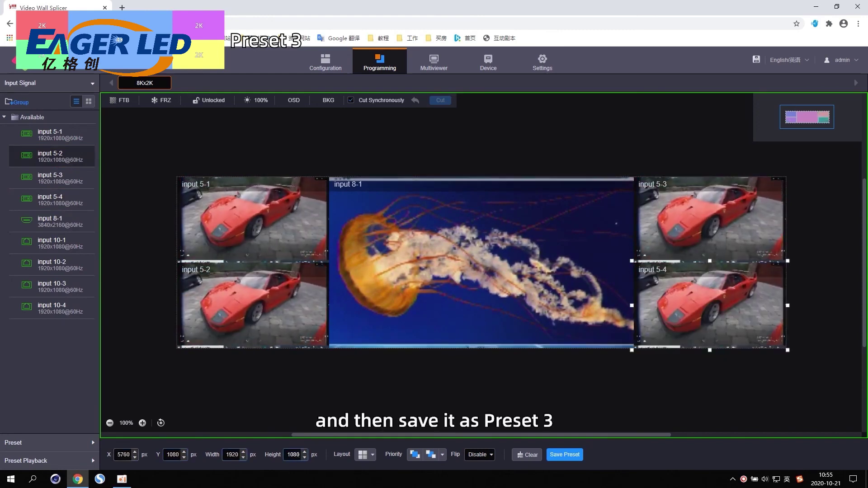
{"action": "left_click", "coordinate": [565, 454]}
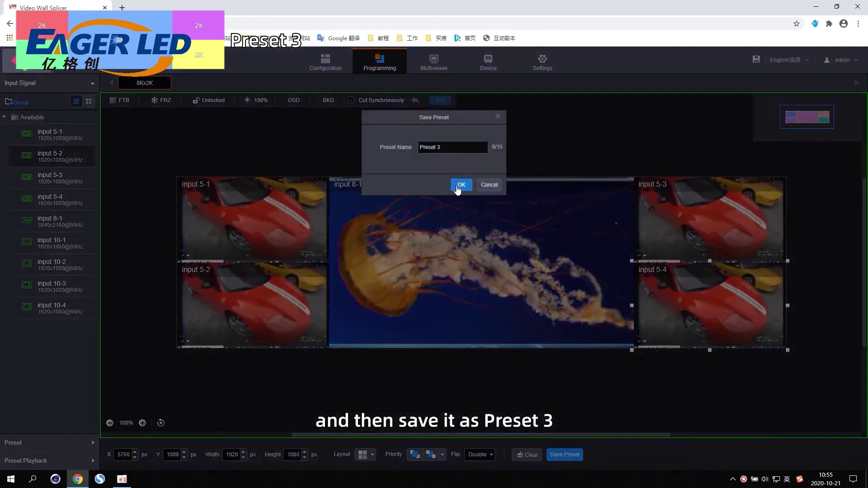